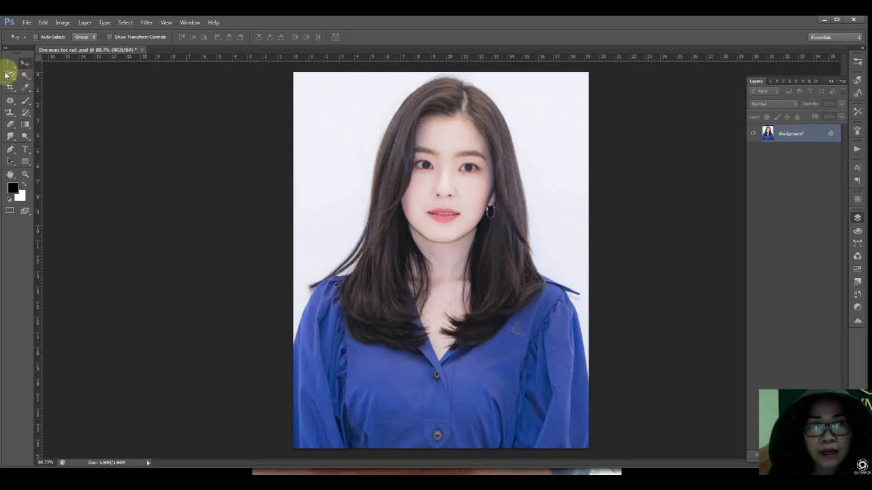
# Lasso a freehand outline around the left half of the hair, from parting to below the shoulder.
pyautogui.moveTo(11, 79); pyautogui.dragTo(54, 77)
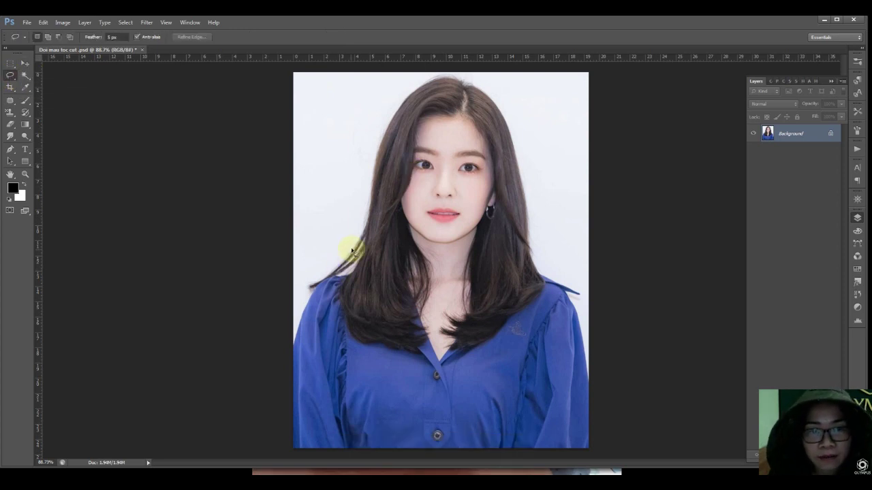
pyautogui.moveTo(309, 292)
pyautogui.mouseDown()
pyautogui.moveTo(349, 345)
pyautogui.moveTo(436, 346)
pyautogui.moveTo(405, 203)
pyautogui.moveTo(414, 170)
pyautogui.moveTo(347, 242)
pyautogui.mouseUp()
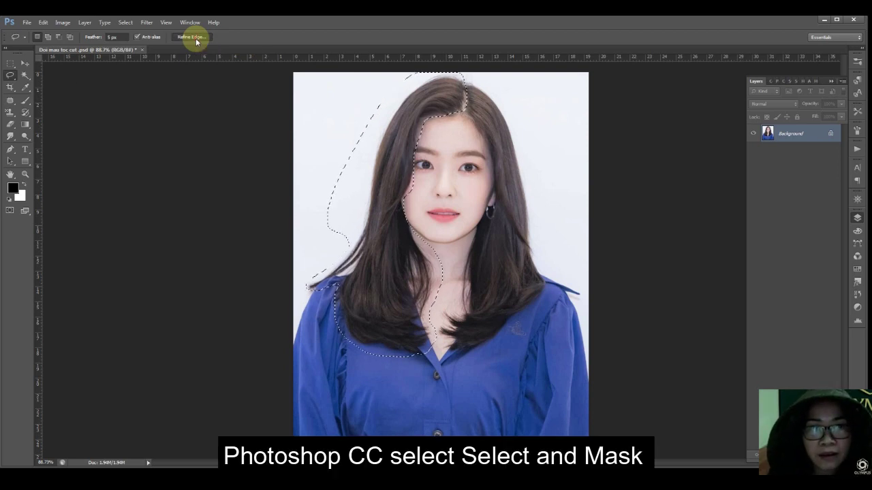
# In Refine Edge, switch the view to Overlay and brush the top, left and lower hair edges.
pyautogui.click(196, 40)
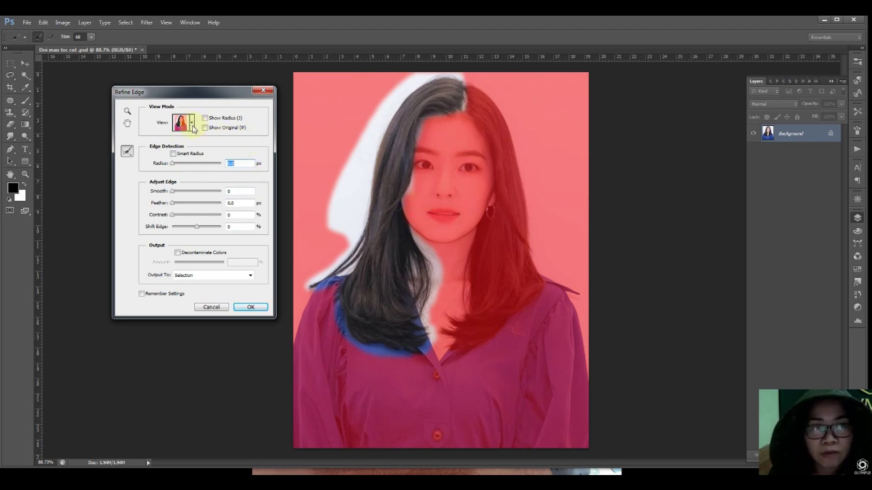
pyautogui.click(193, 125)
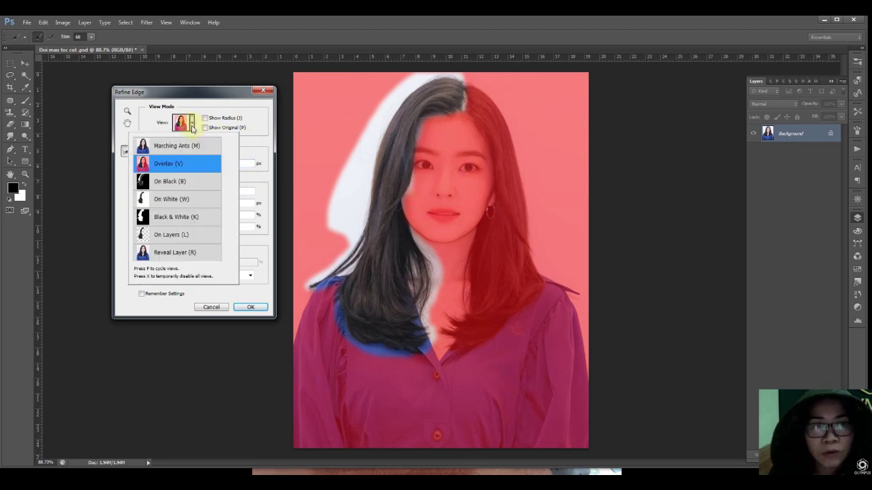
pyautogui.click(189, 168)
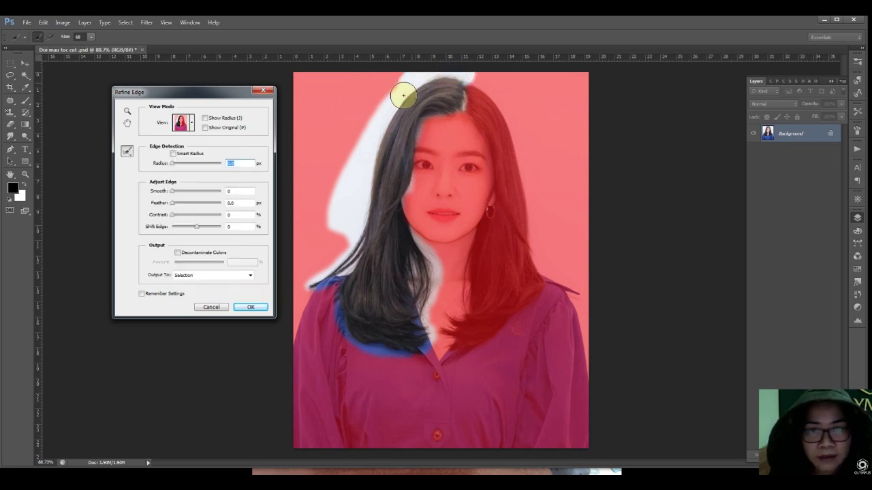
pyautogui.moveTo(401, 92)
pyautogui.mouseDown()
pyautogui.moveTo(424, 82)
pyautogui.moveTo(362, 185)
pyautogui.mouseUp()
pyautogui.moveTo(362, 146)
pyautogui.mouseDown()
pyautogui.moveTo(350, 194)
pyautogui.moveTo(378, 171)
pyautogui.moveTo(379, 156)
pyautogui.mouseUp()
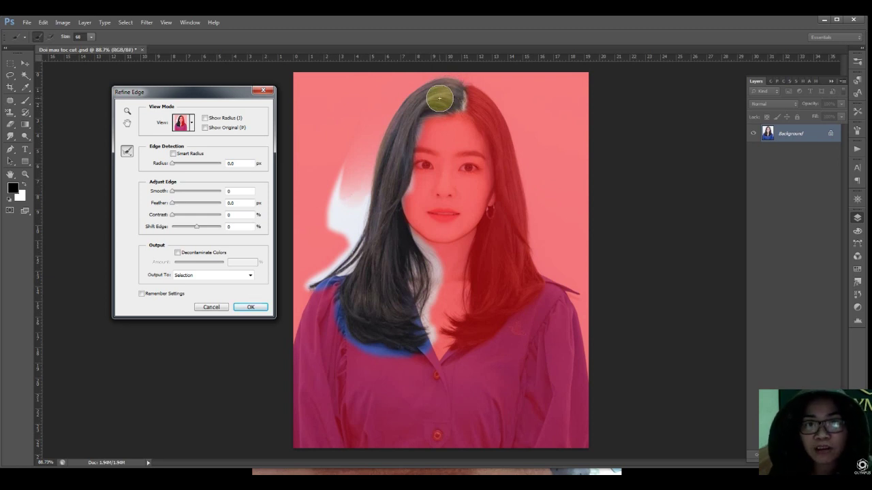
pyautogui.moveTo(422, 109)
pyautogui.mouseDown()
pyautogui.moveTo(360, 171)
pyautogui.moveTo(353, 260)
pyautogui.moveTo(340, 188)
pyautogui.moveTo(362, 181)
pyautogui.moveTo(361, 209)
pyautogui.moveTo(311, 275)
pyautogui.moveTo(350, 253)
pyautogui.moveTo(302, 288)
pyautogui.moveTo(340, 302)
pyautogui.moveTo(375, 351)
pyautogui.moveTo(397, 352)
pyautogui.moveTo(397, 340)
pyautogui.moveTo(386, 357)
pyautogui.moveTo(412, 355)
pyautogui.moveTo(411, 307)
pyautogui.moveTo(420, 327)
pyautogui.moveTo(431, 288)
pyautogui.moveTo(432, 263)
pyautogui.moveTo(415, 301)
pyautogui.moveTo(407, 187)
pyautogui.moveTo(391, 180)
pyautogui.mouseUp()
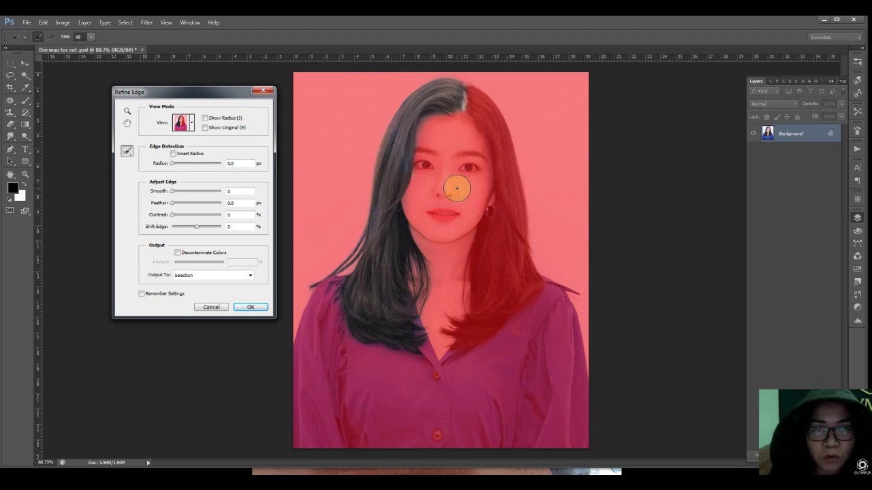
# Output the refined selection to a New Layer with Layer Mask.
pyautogui.click(203, 279)
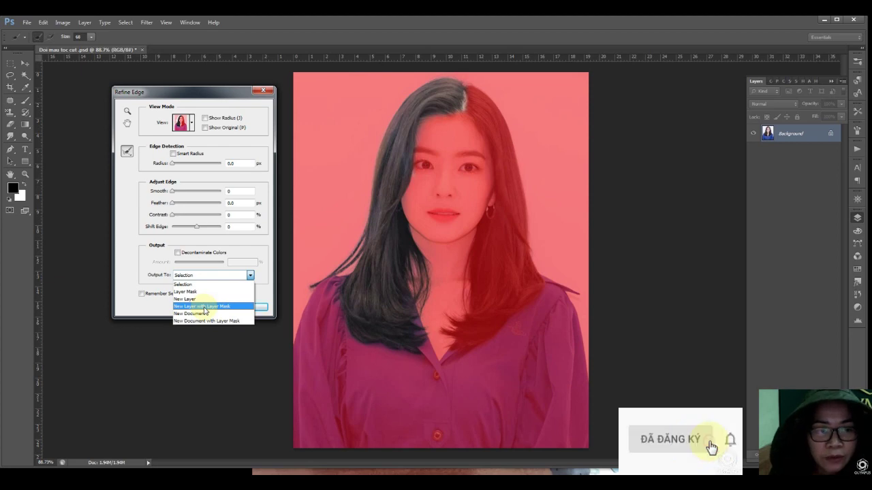
pyautogui.click(205, 306)
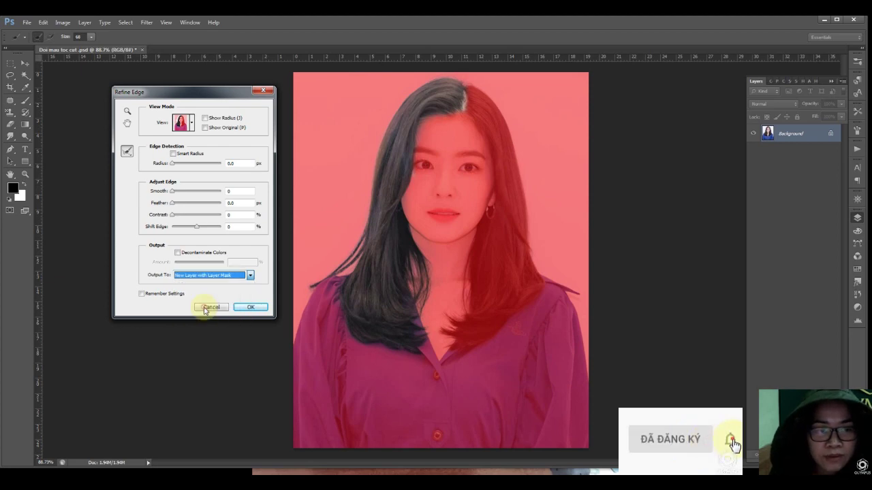
pyautogui.click(256, 307)
# Show the Background and add a Hue/Saturation adjustment clipped to the Background copy layer.
pyautogui.click(753, 150)
pyautogui.click(801, 151)
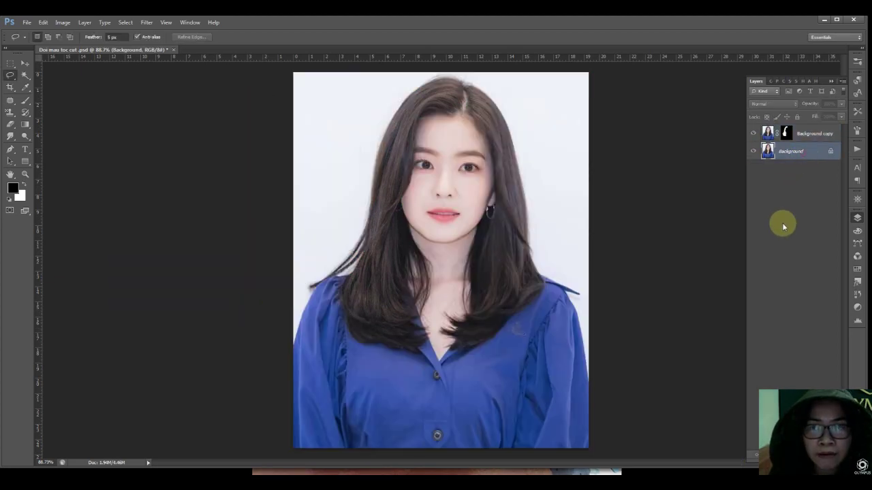
pyautogui.click(824, 134)
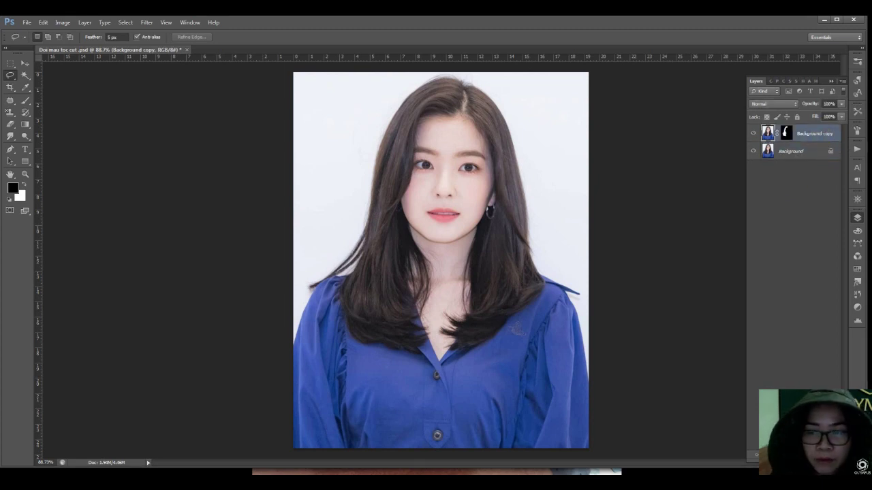
pyautogui.click(785, 451)
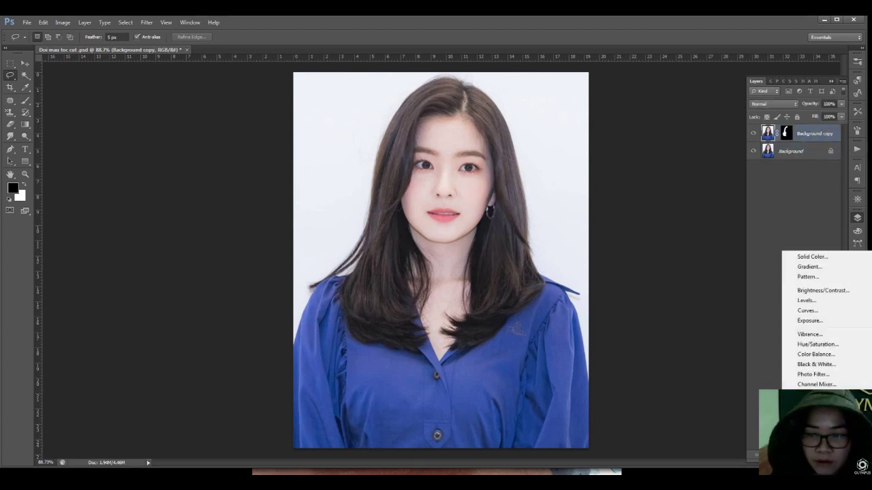
pyautogui.click(811, 345)
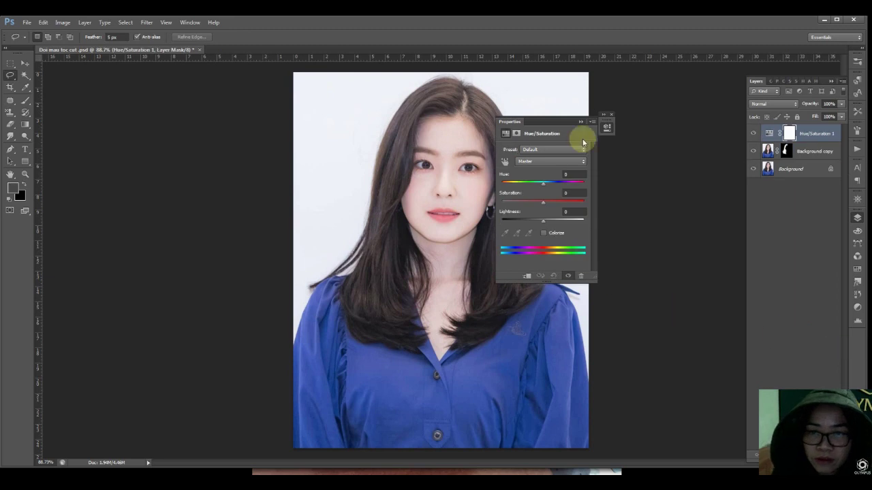
pyautogui.click(527, 276)
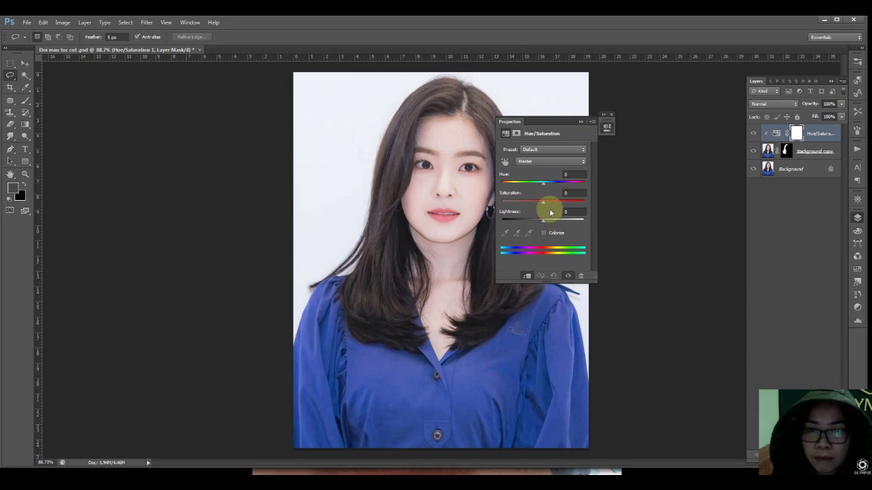
# Set Saturation to -100 and toggle the adjustment's visibility to compare with the original hair.
pyautogui.moveTo(543, 204); pyautogui.dragTo(487, 204)
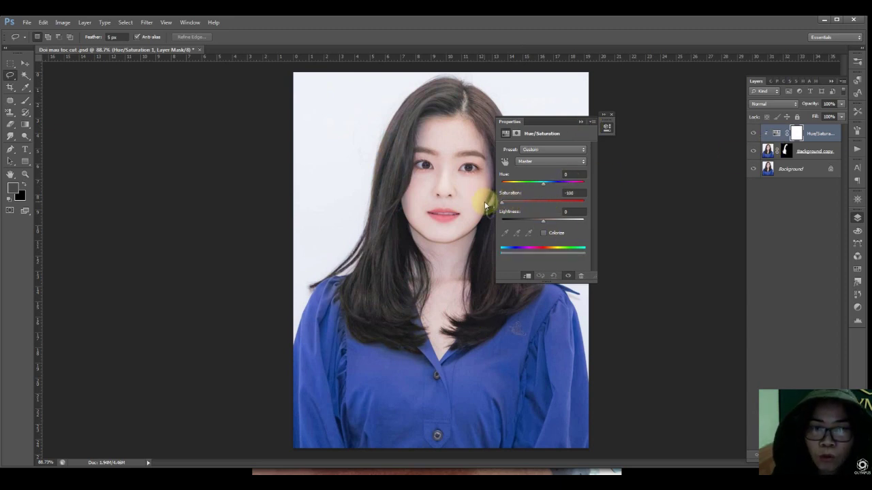
pyautogui.click(574, 193)
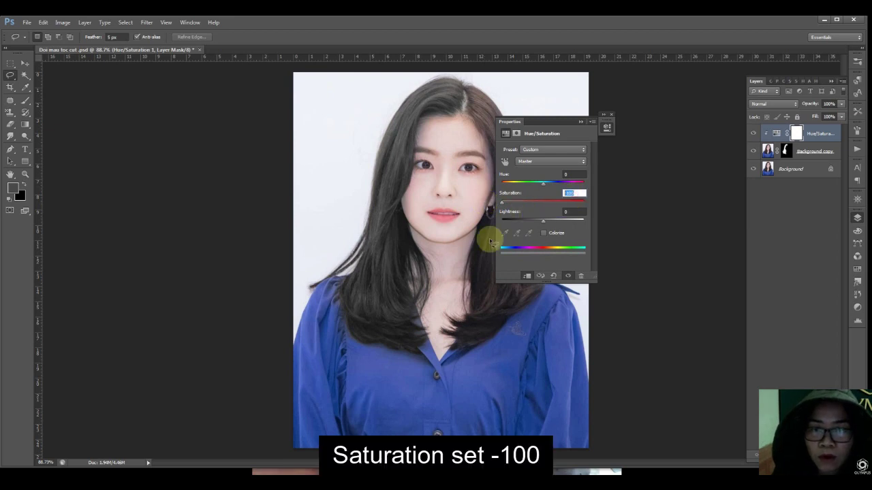
pyautogui.click(581, 123)
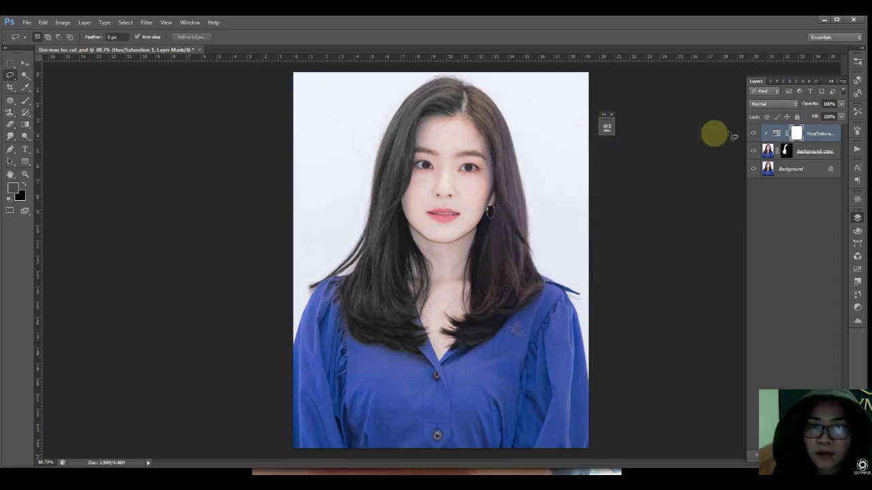
pyautogui.click(753, 133)
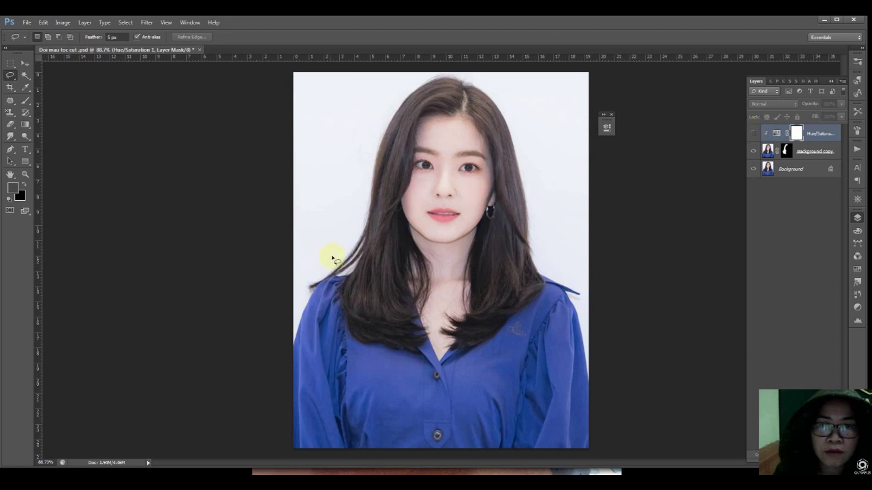
pyautogui.click(754, 133)
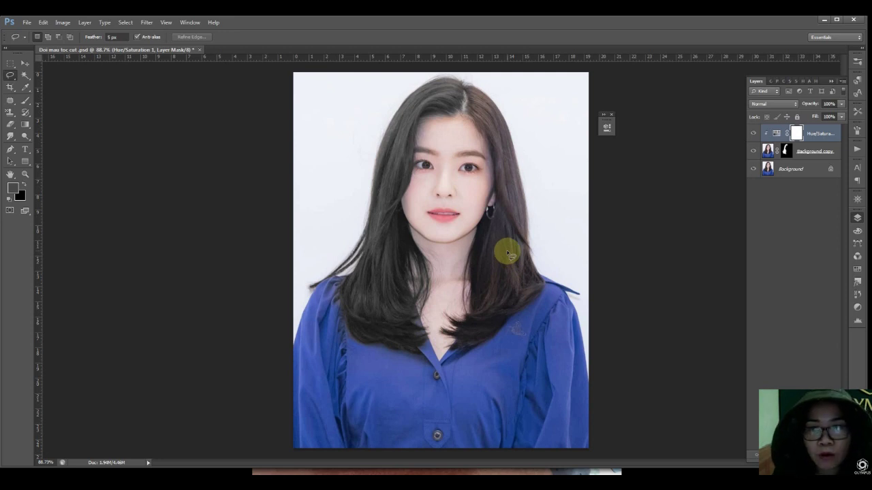
# Draw a black Rectangle 1 shape covering the upper part of the photo.
pyautogui.click(25, 162)
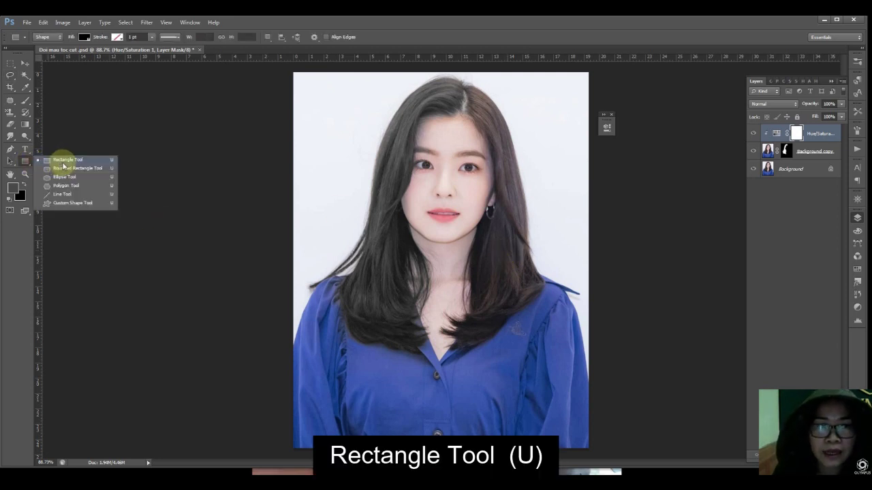
pyautogui.click(70, 160)
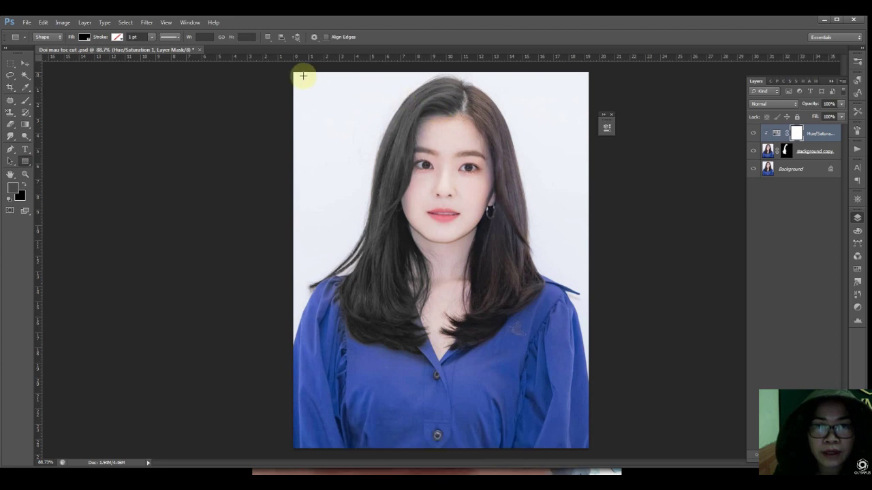
pyautogui.moveTo(286, 72); pyautogui.dragTo(604, 376)
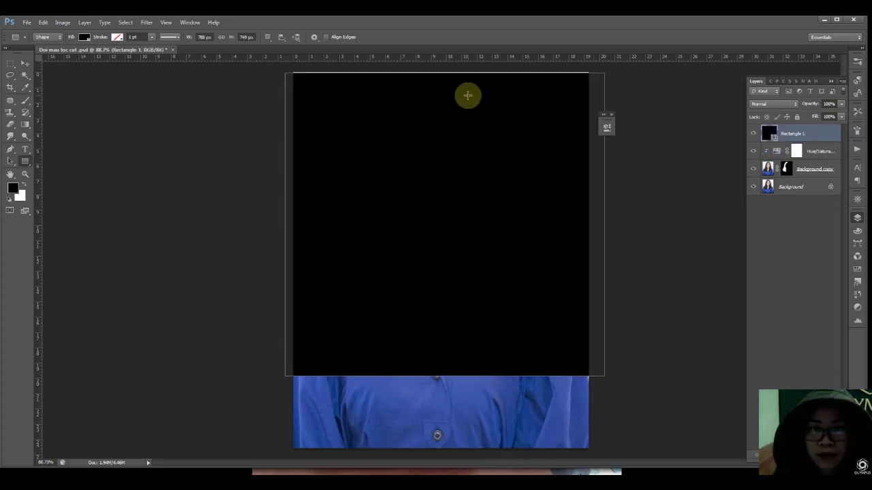
pyautogui.click(27, 64)
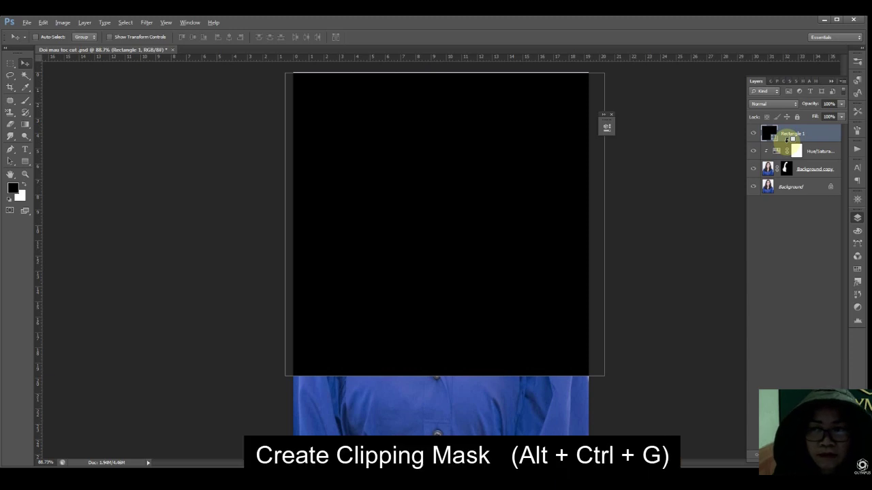
# Clip Rectangle 1 to the layer below in Soft Light, testing opacity before returning to 100%.
pyautogui.keyDown('alt'); pyautogui.click(787, 141); pyautogui.keyUp('alt')
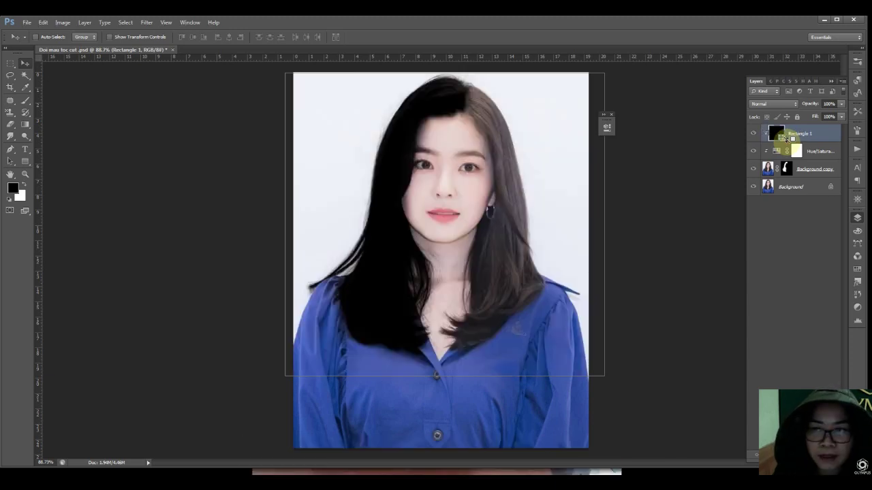
pyautogui.click(779, 105)
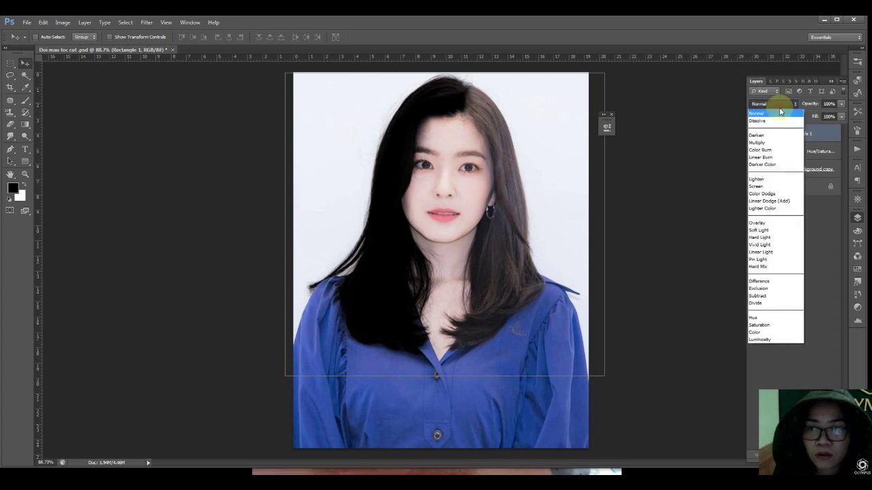
pyautogui.click(761, 231)
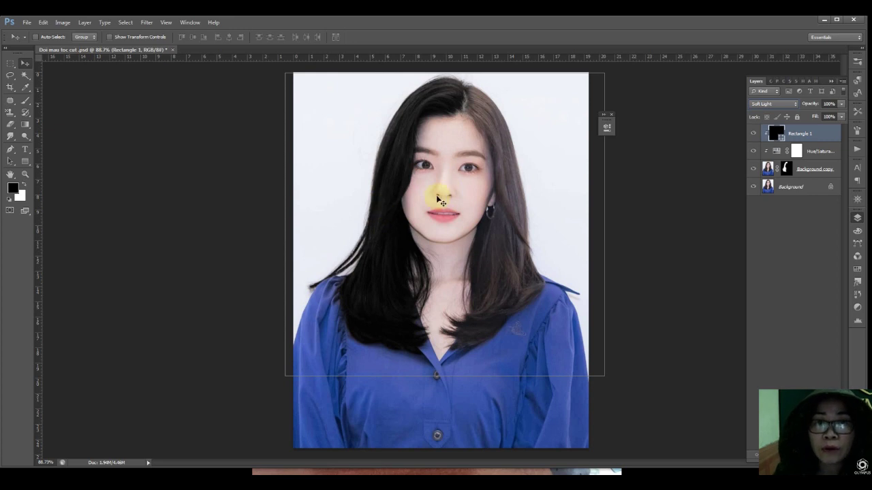
pyautogui.click(840, 105)
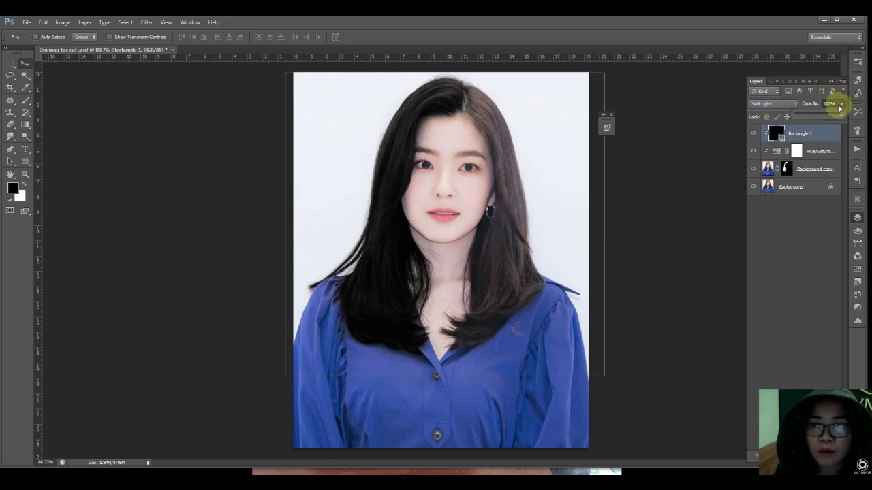
pyautogui.moveTo(839, 115); pyautogui.dragTo(827, 115)
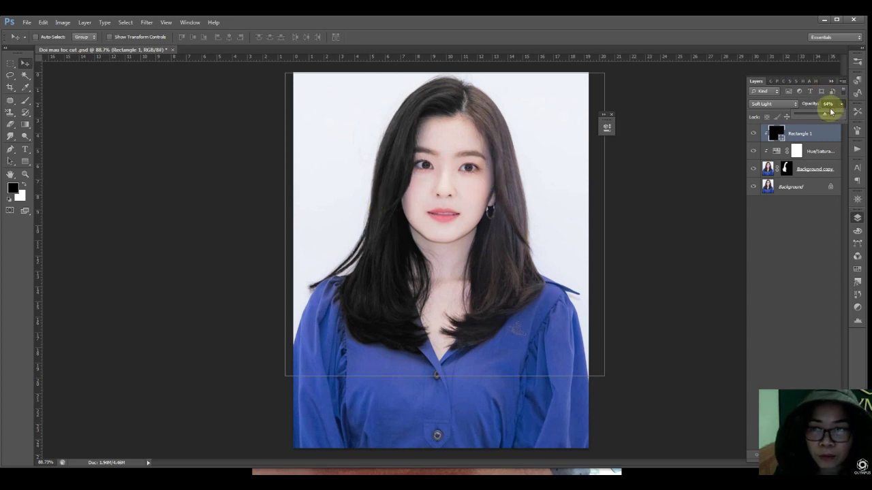
pyautogui.moveTo(825, 115); pyautogui.dragTo(859, 114)
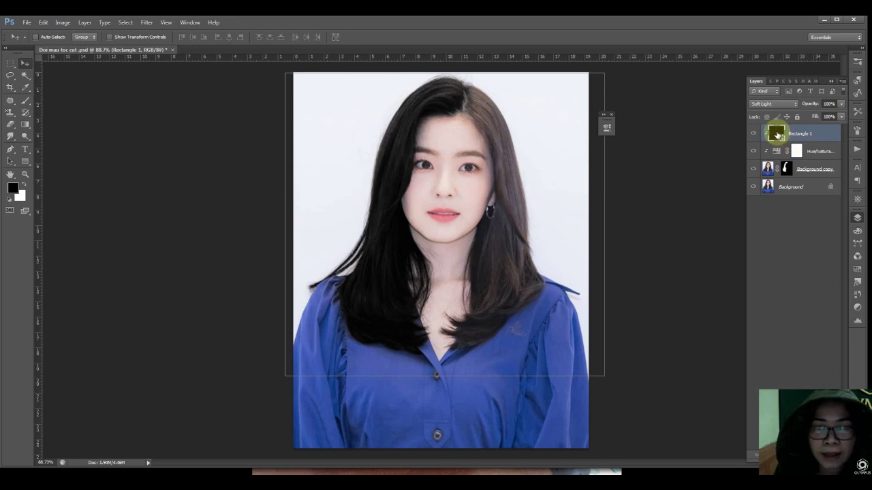
# Open Rectangle 1's Color Picker, reposition it, and trial darker reddish fill colours.
pyautogui.doubleClick(776, 134)
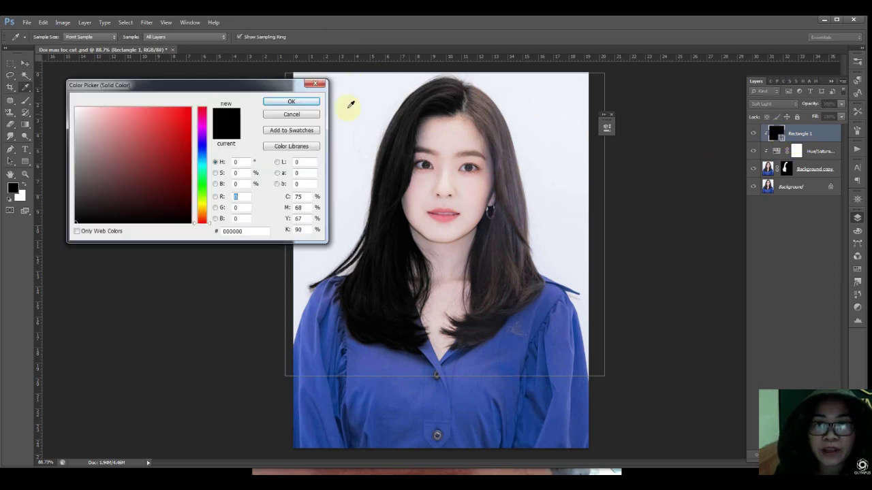
pyautogui.moveTo(239, 85); pyautogui.dragTo(216, 93)
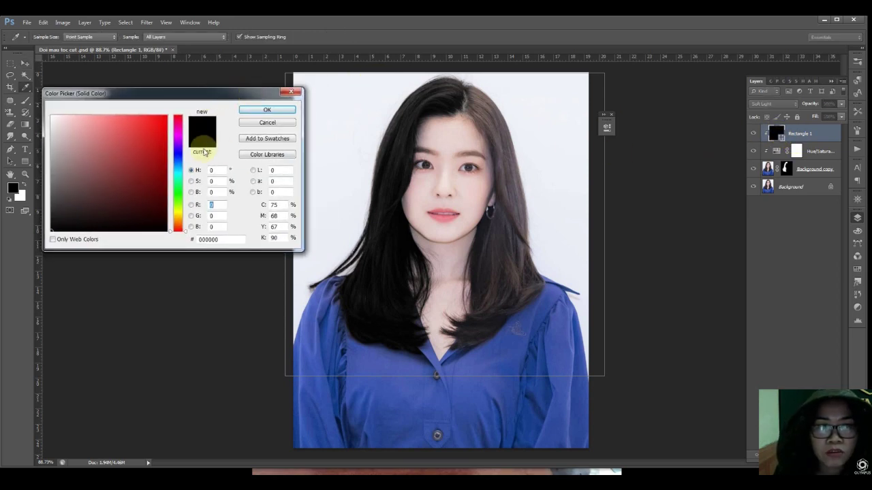
pyautogui.moveTo(85, 93); pyautogui.dragTo(85, 87)
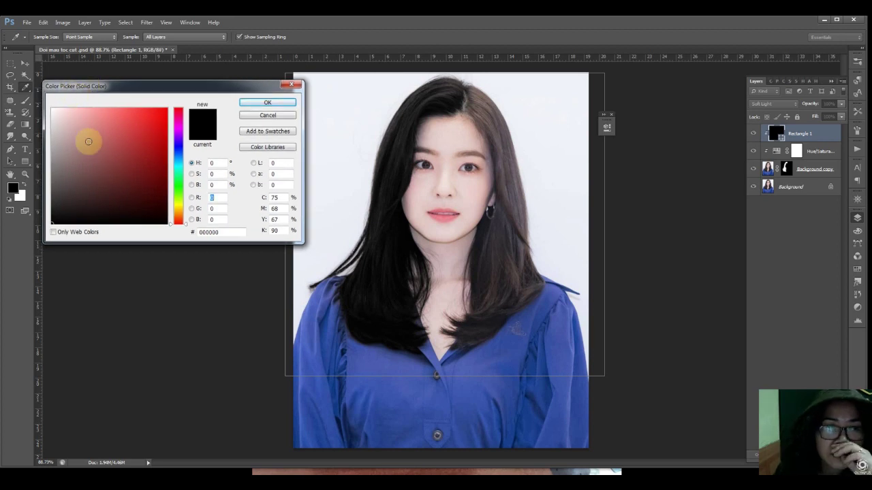
pyautogui.click(101, 139)
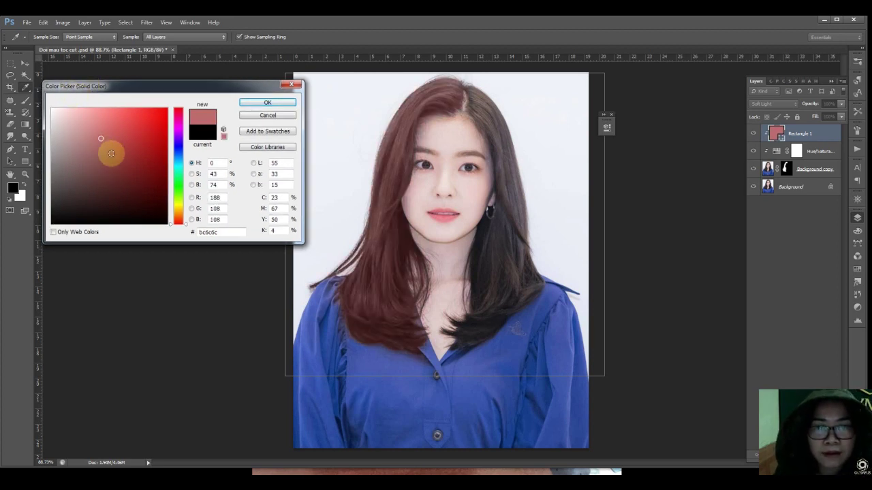
pyautogui.moveTo(71, 126); pyautogui.dragTo(95, 164)
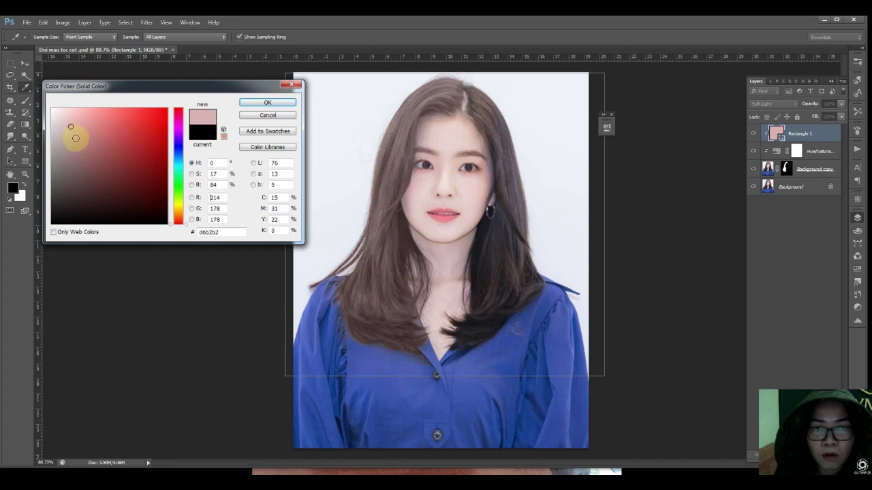
pyautogui.click(128, 166)
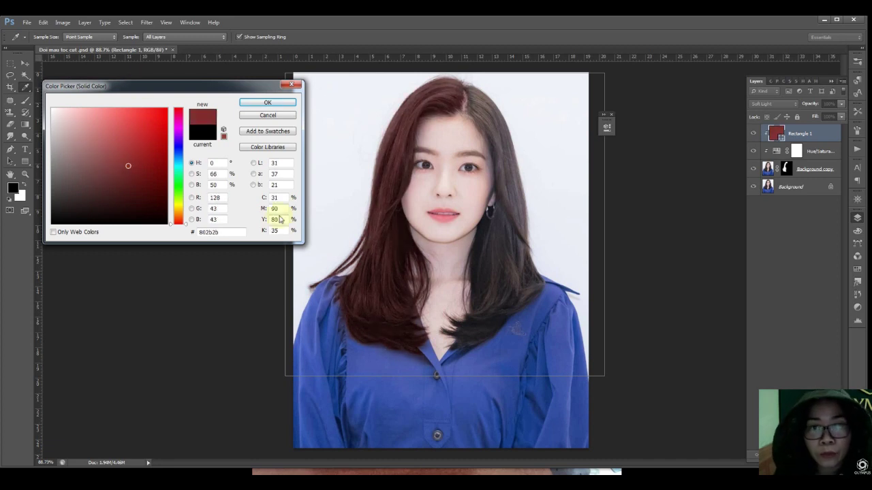
# Sample the shirt's blue and adjust it to a saturated dark navy fill.
pyautogui.click(508, 342)
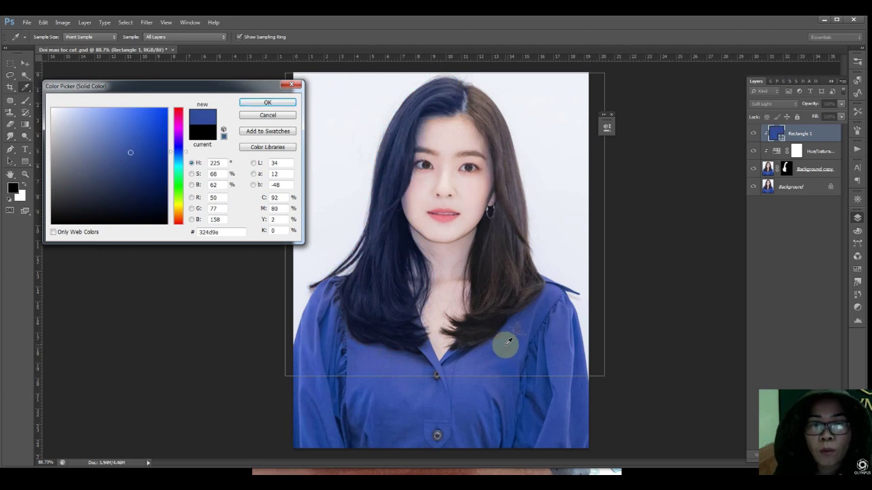
pyautogui.click(152, 142)
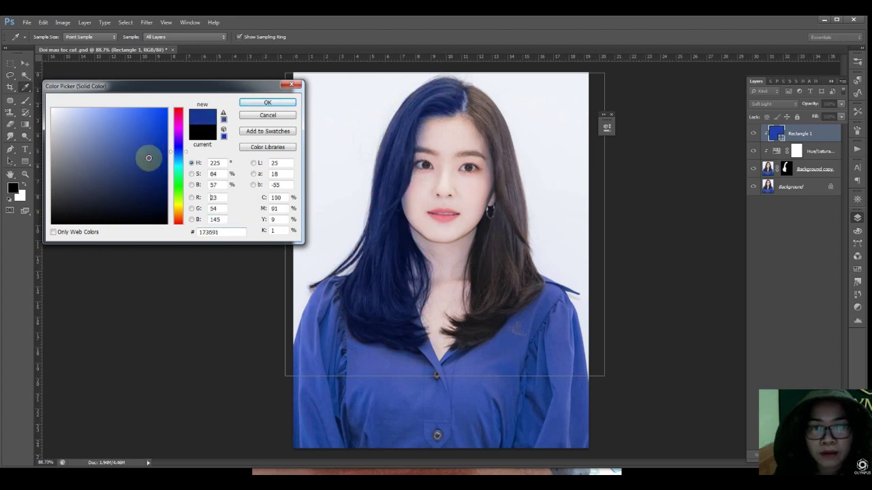
pyautogui.moveTo(149, 157)
pyautogui.mouseDown()
pyautogui.moveTo(158, 195)
pyautogui.moveTo(152, 156)
pyautogui.mouseUp()
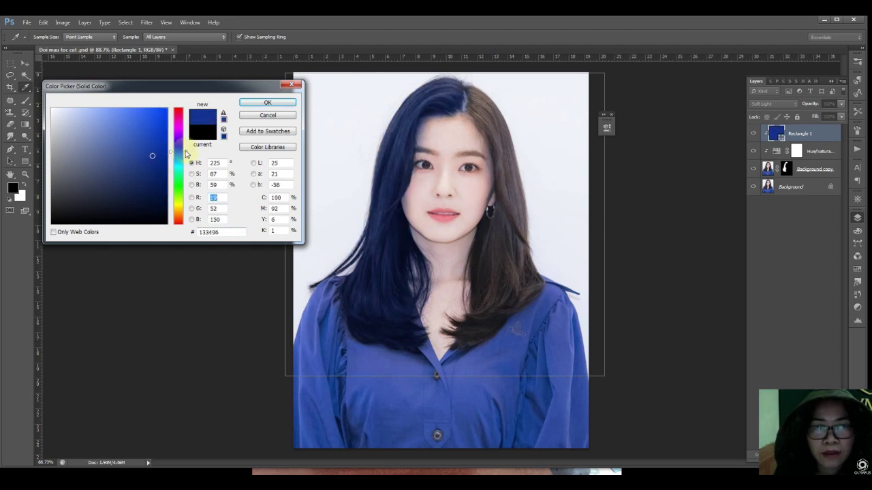
pyautogui.moveTo(186, 154)
pyautogui.mouseDown()
pyautogui.moveTo(186, 180)
pyautogui.moveTo(151, 192)
pyautogui.moveTo(150, 150)
pyautogui.mouseUp()
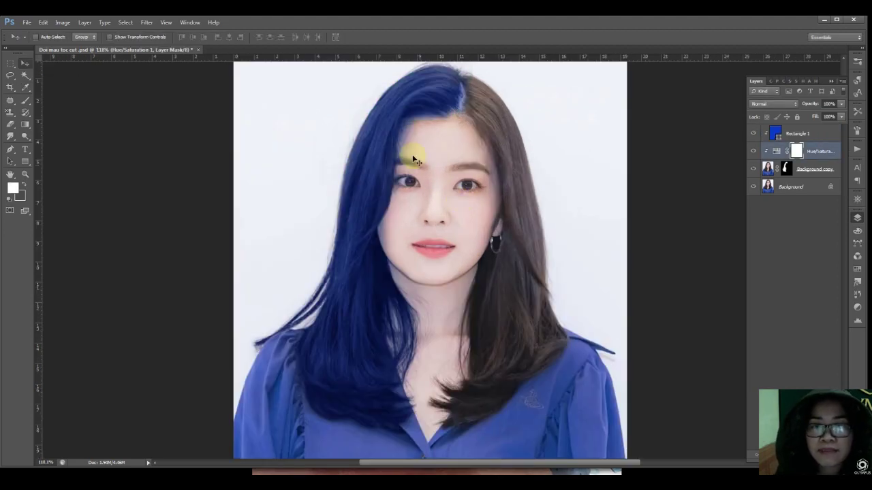
# Zoom in, make black the foreground colour, and target the Background copy layer mask.
pyautogui.keyDown('alt'); pyautogui.scroll(2, 407, 148); pyautogui.keyUp('alt')
pyautogui.keyDown('alt'); pyautogui.scroll(3, 407, 149); pyautogui.keyUp('alt')
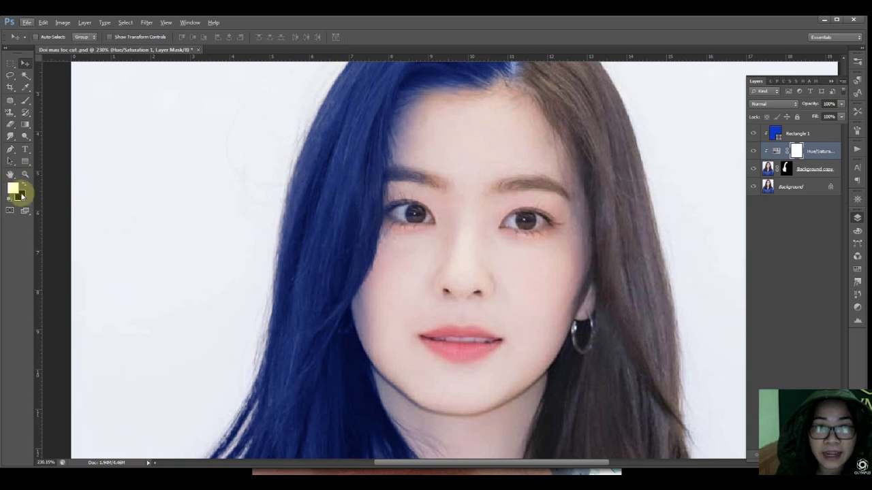
pyautogui.click(24, 182)
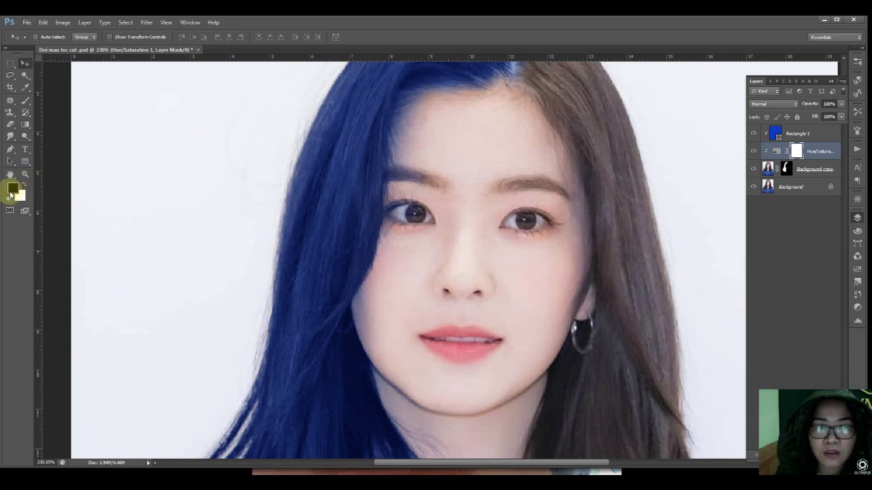
pyautogui.click(785, 170)
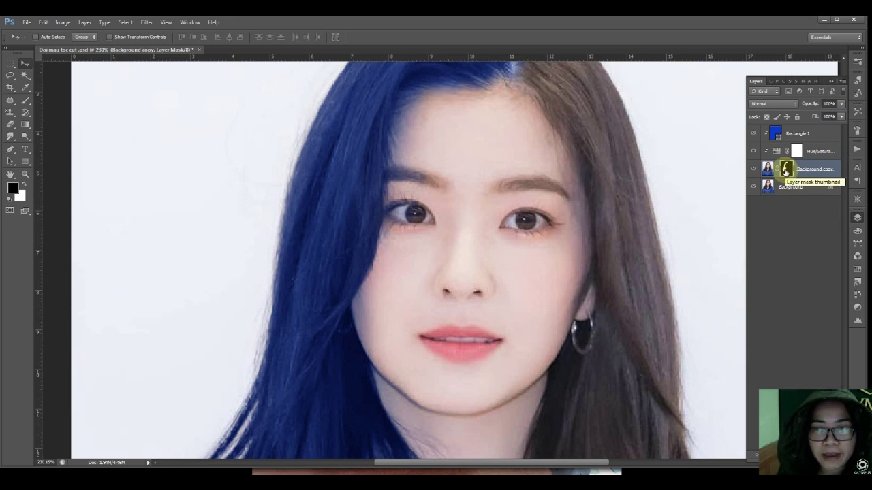
# Set up a 37 px brush at 0% hardness, then zoom out to the whole portrait.
pyautogui.click(25, 102)
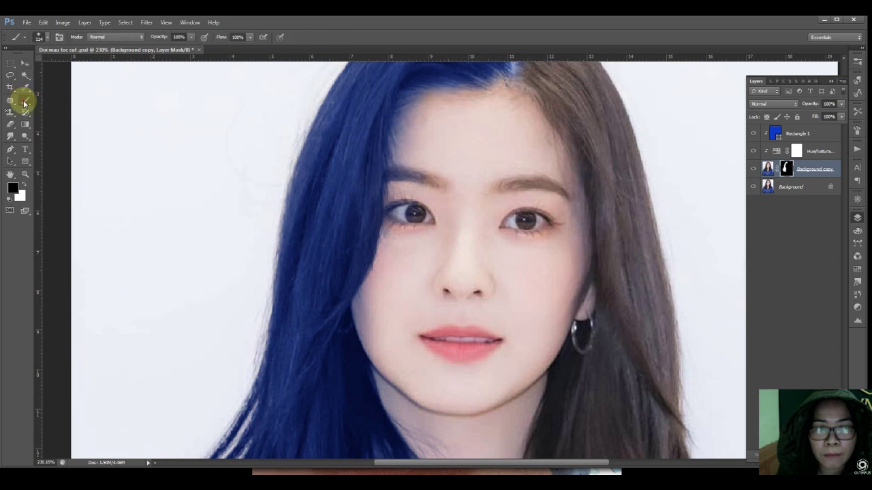
pyautogui.rightClick(479, 180)
pyautogui.moveTo(514, 202); pyautogui.dragTo(508, 201)
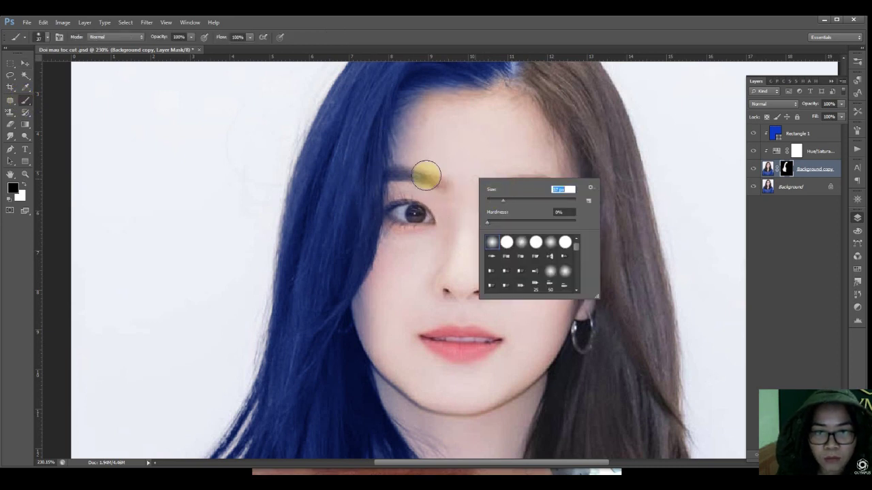
pyautogui.press('Return')
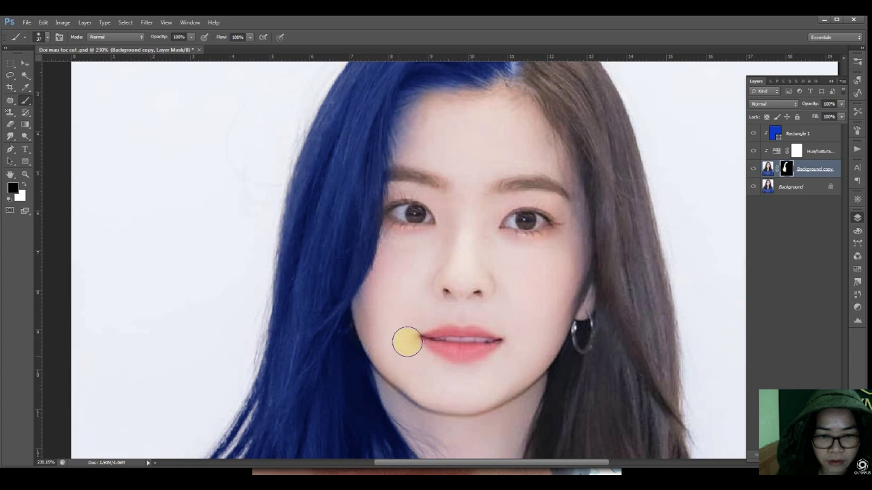
pyautogui.scroll(-1, 429, 280)
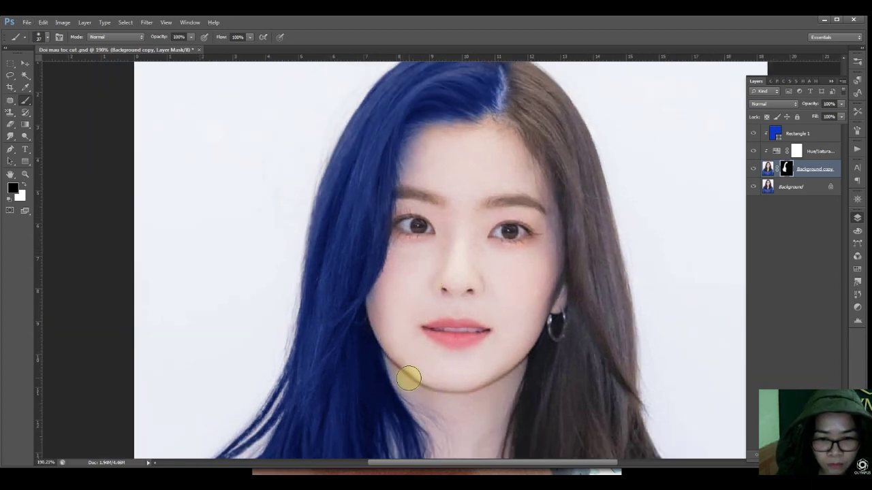
pyautogui.scroll(-3, 539, 217)
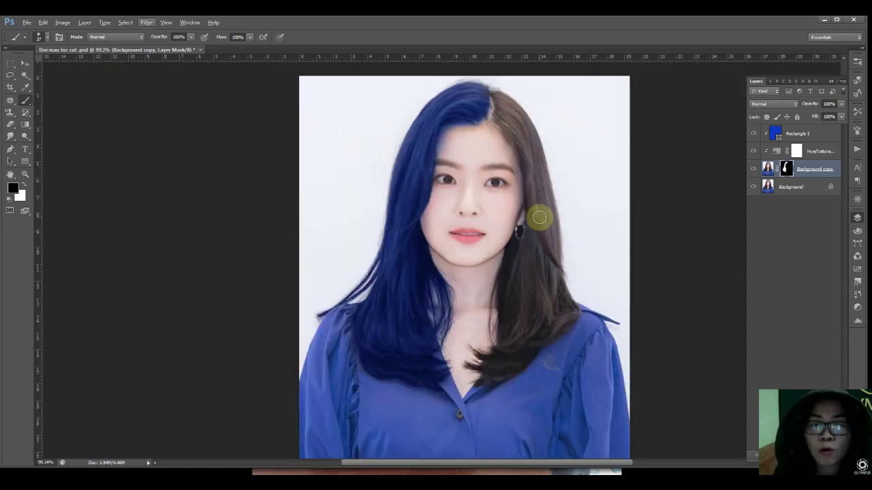